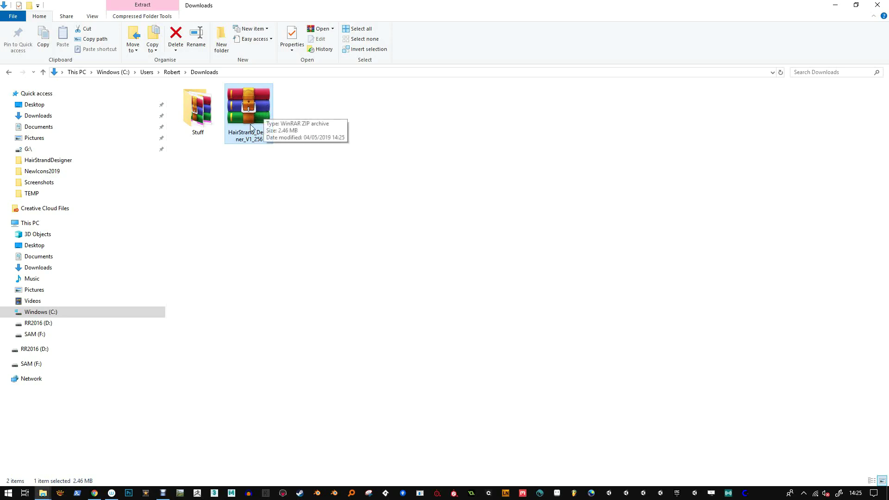
Extract the zip to a HairStrand_Designer_V1_256 folder and select the application inside it
right_click(261, 119)
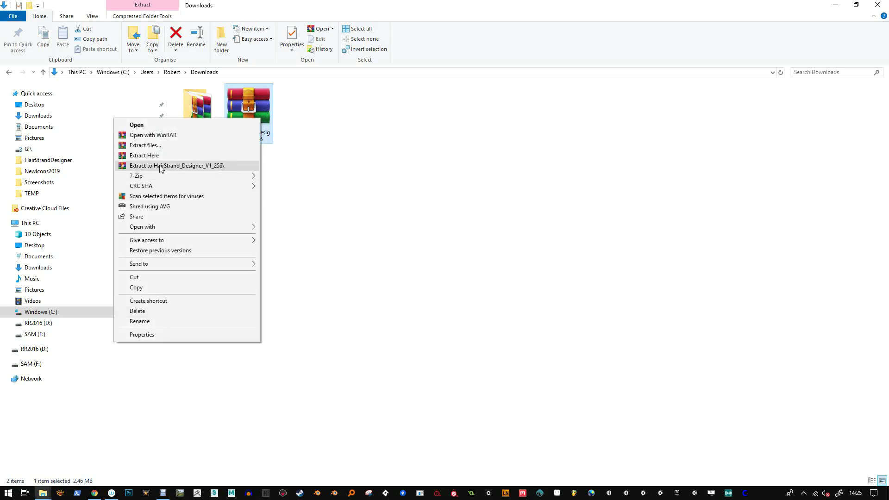
click(216, 166)
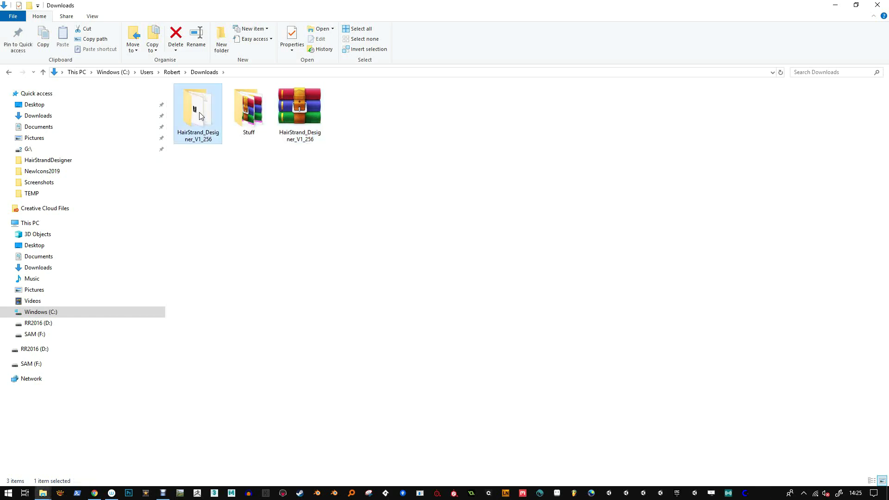
double_click(199, 114)
click(190, 112)
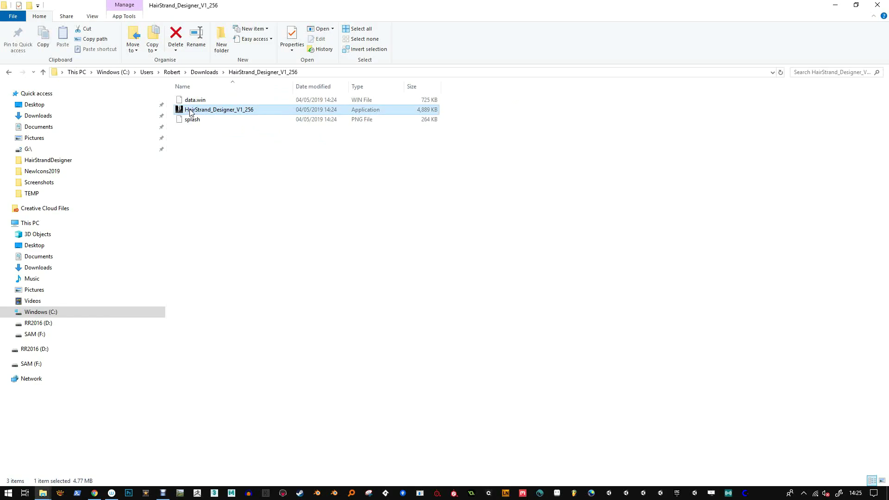
Launch Hair Strand Designer, generate strands, and preview the RGB, Normal, Opacity, Color, ID and Depth maps
double_click(191, 112)
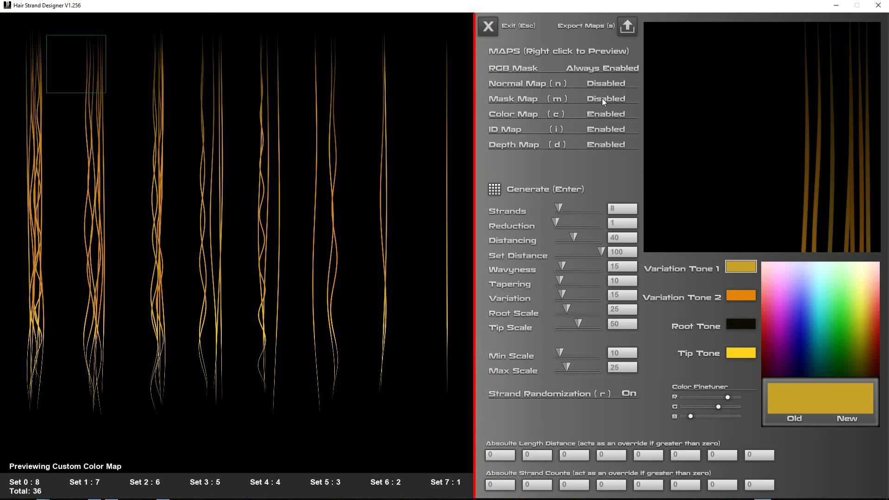
click(499, 188)
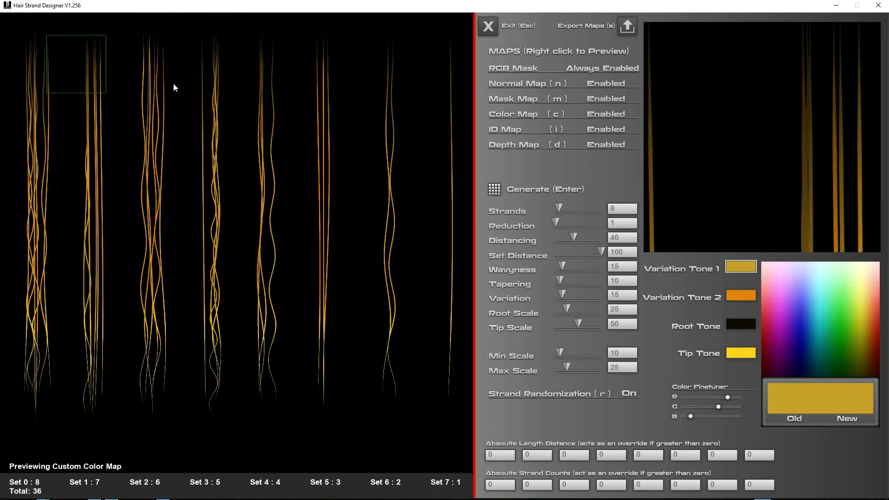
right_click(504, 70)
right_click(506, 83)
right_click(507, 99)
right_click(504, 114)
right_click(503, 129)
right_click(502, 144)
Preview the ID, Custom Color, Opacity Mask and Normal maps again, ending on the ID Map
right_click(506, 129)
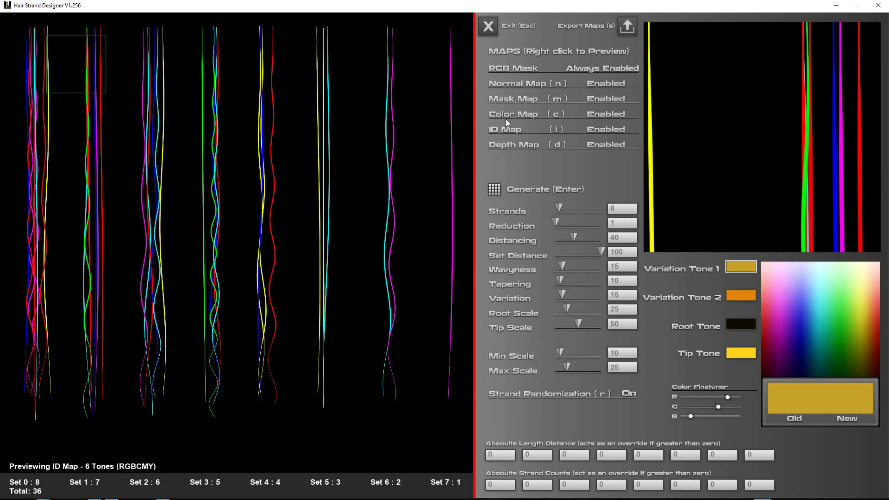
right_click(506, 113)
right_click(506, 98)
right_click(506, 85)
right_click(507, 98)
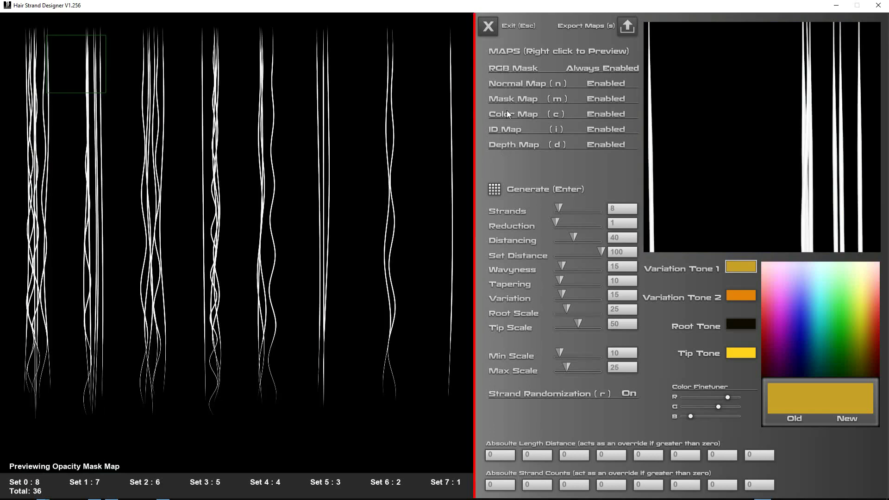
right_click(506, 114)
right_click(506, 125)
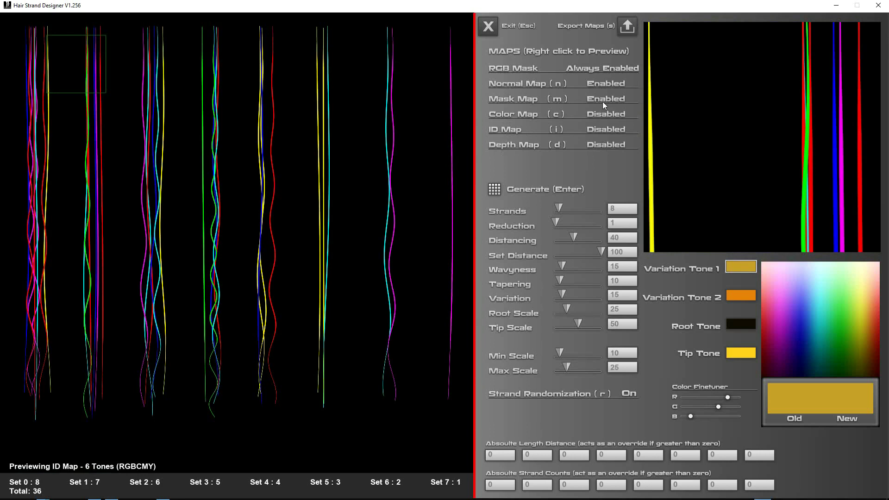
Generate a fresh strand set and move the zoom box down-right over the strands
click(498, 188)
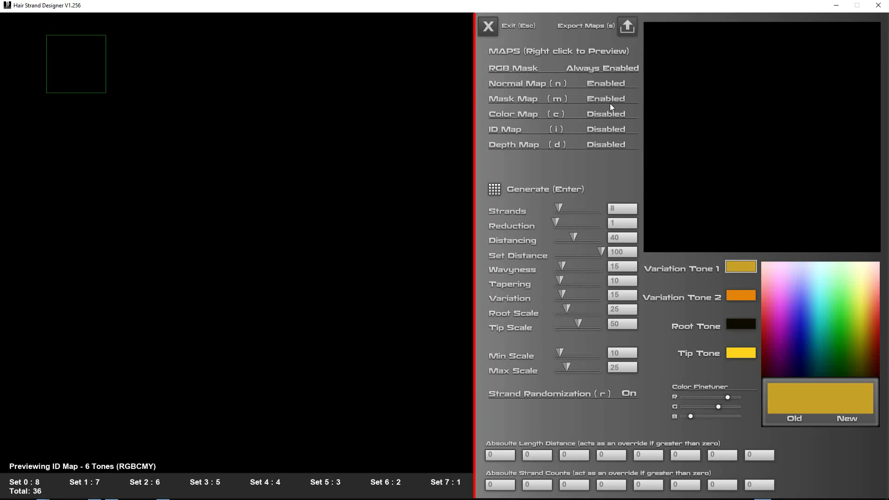
click(496, 191)
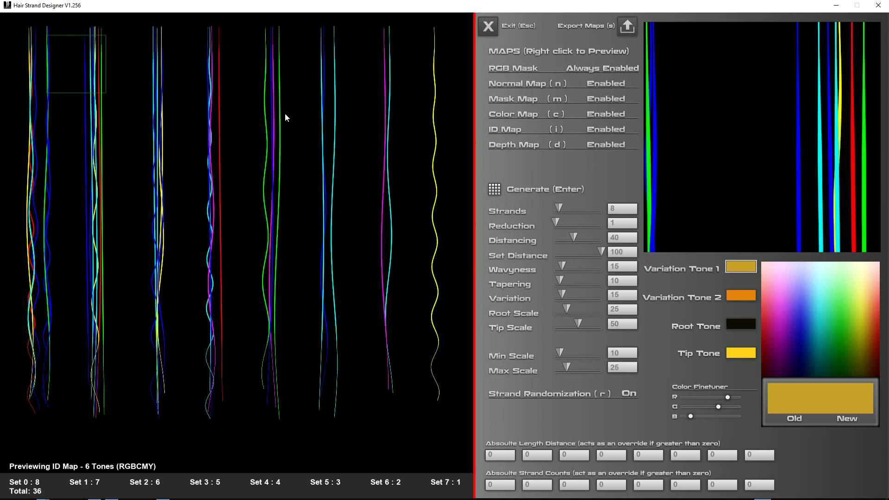
drag(69, 87, 104, 126)
Preview the Depth, ID, Color, Opacity and RGB maps, then zoom onto the third strand set
right_click(495, 145)
right_click(499, 130)
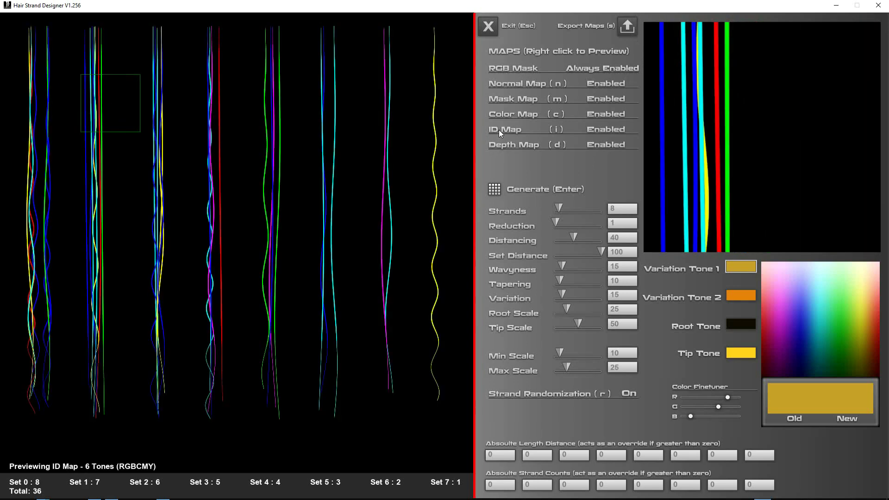
right_click(502, 113)
right_click(505, 98)
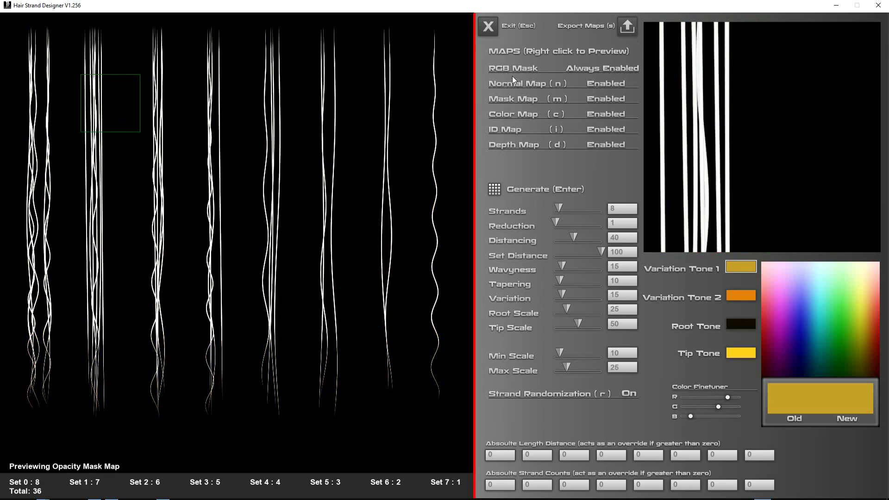
right_click(514, 69)
drag(154, 109, 183, 89)
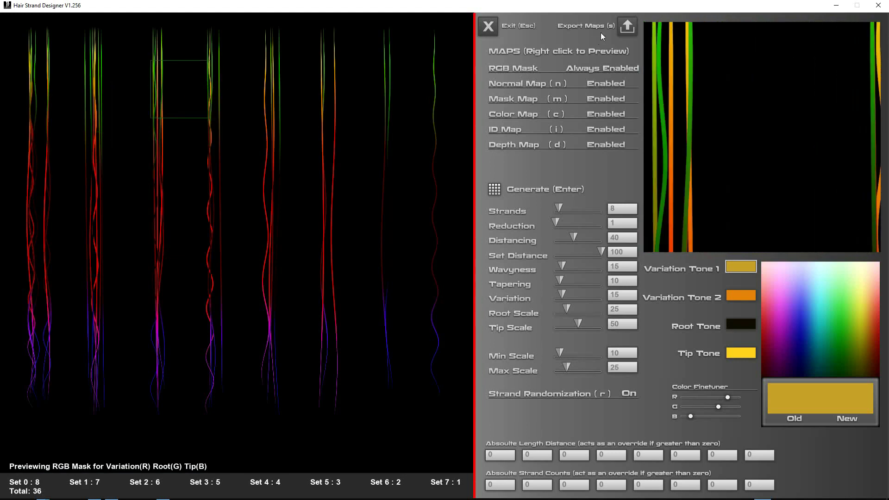
Start the map export and arrange the designer and save dialog windows
click(629, 23)
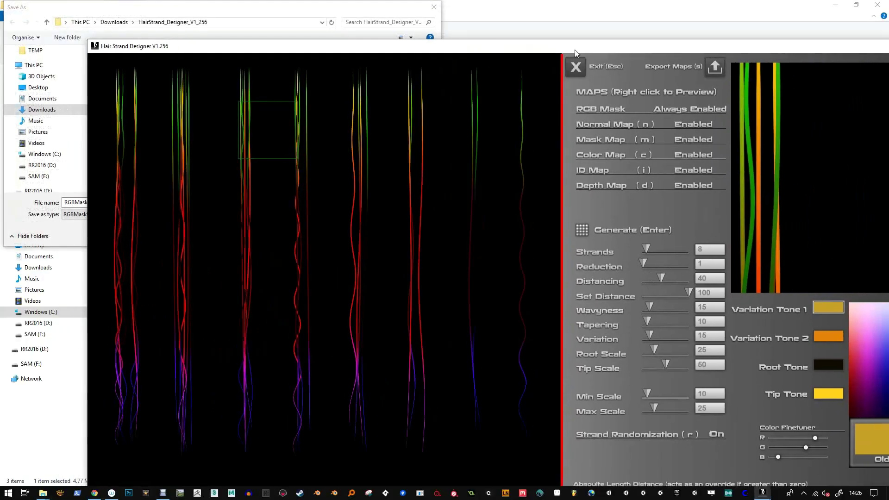
drag(574, 49, 507, 49)
click(423, 17)
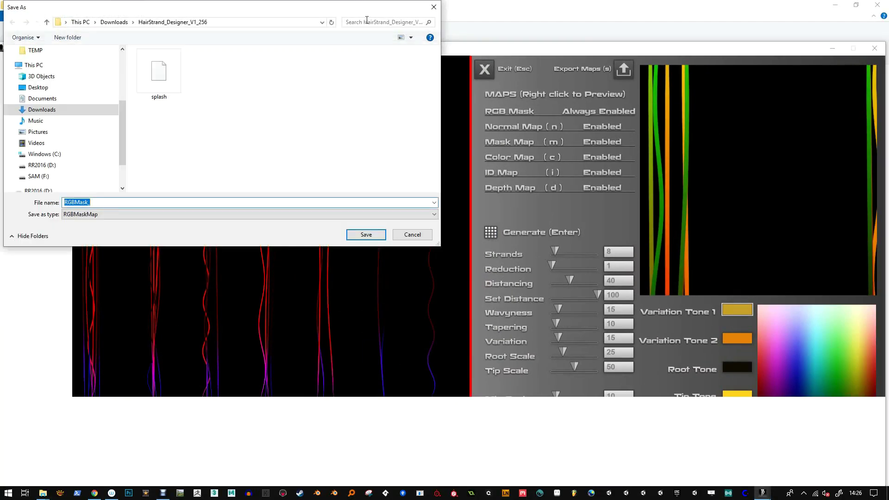
drag(379, 14, 394, 24)
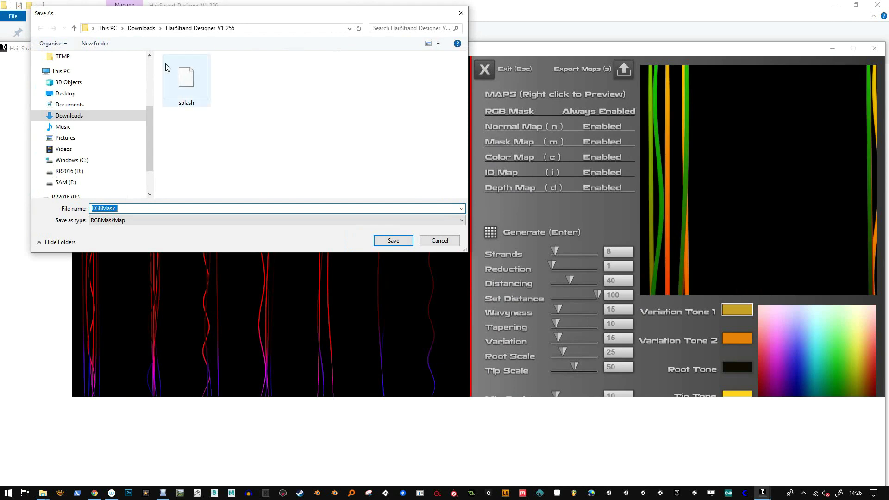
Create a new TEMP folder in Downloads and open it as the export location
click(141, 28)
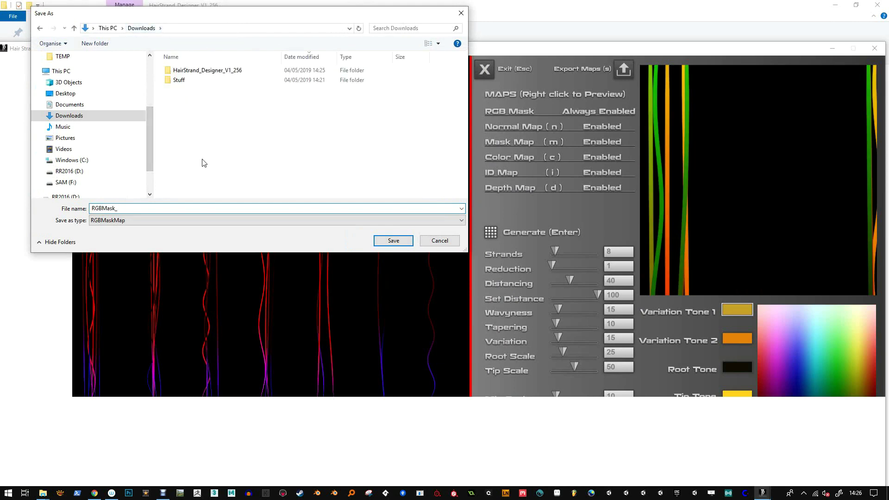
key(ctrl+shift+n)
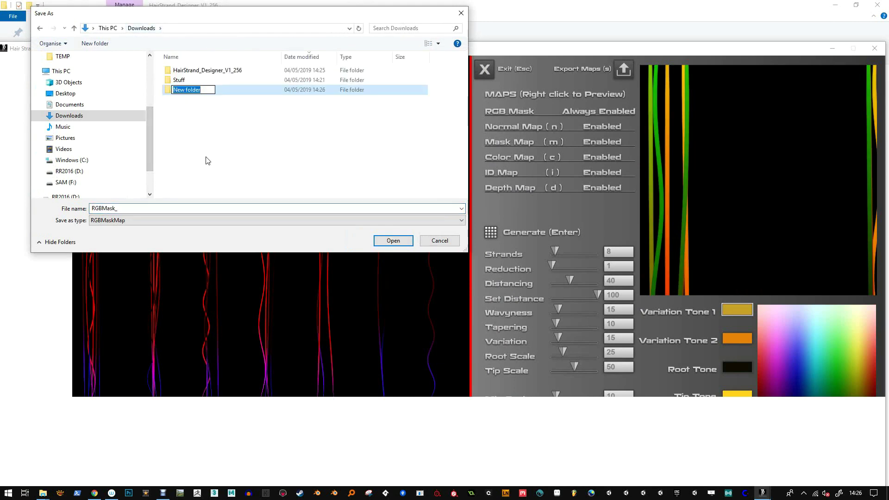
text(TEMPO)
key(Return)
key(Return)
double_click(158, 208)
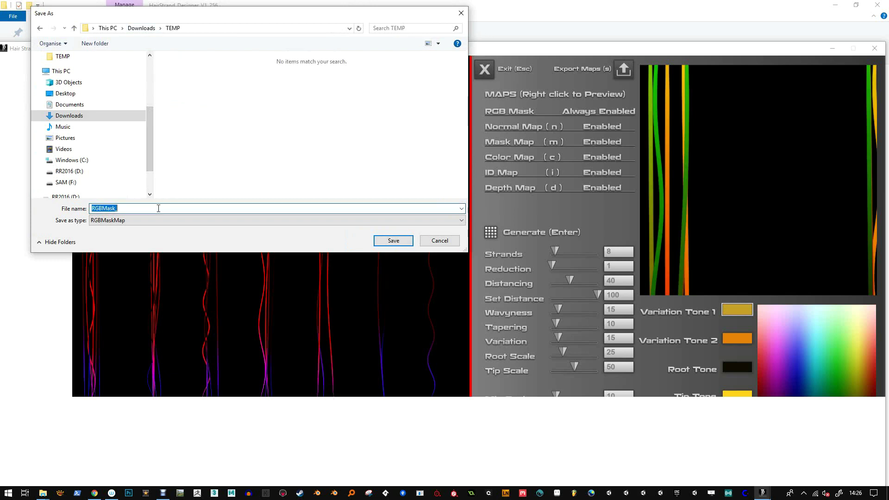
Save the RGB mask as RGBMask_Demo and the normal map as NORM_Demo
click(163, 208)
text(Demo)
key(shift+Left)
key(shift+Left)
key(shift+Left)
click(393, 241)
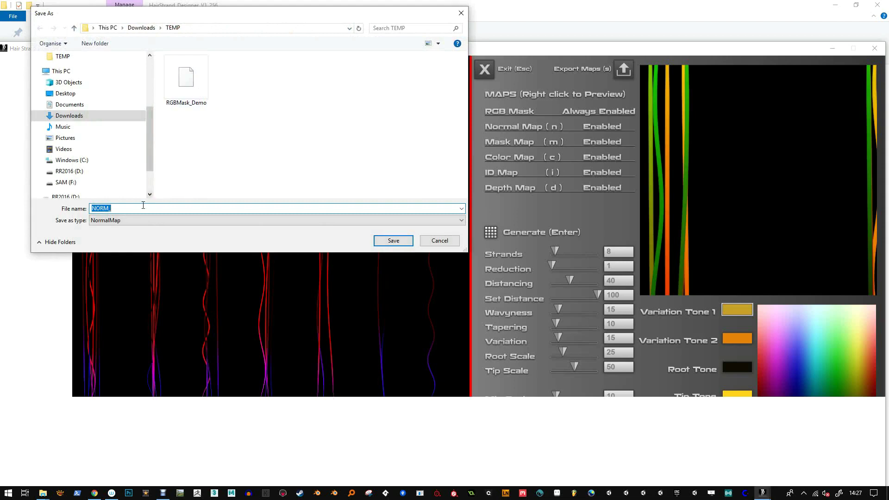
text(NORM_Demo)
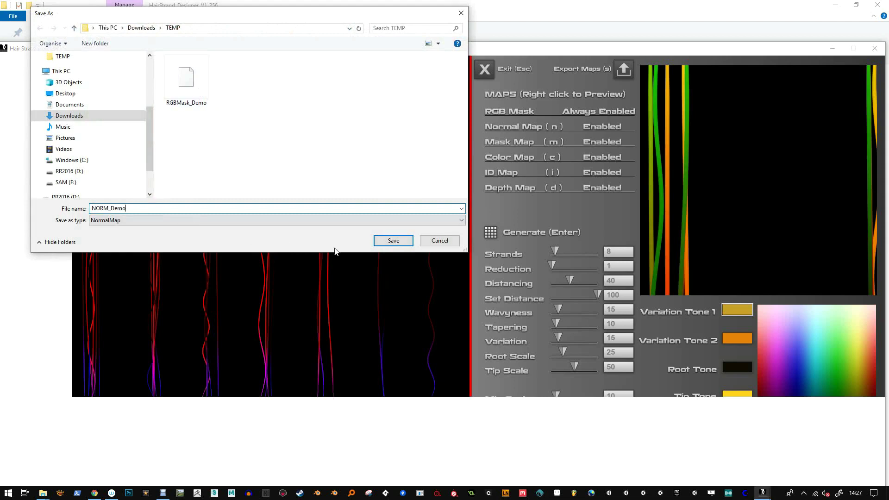
click(384, 241)
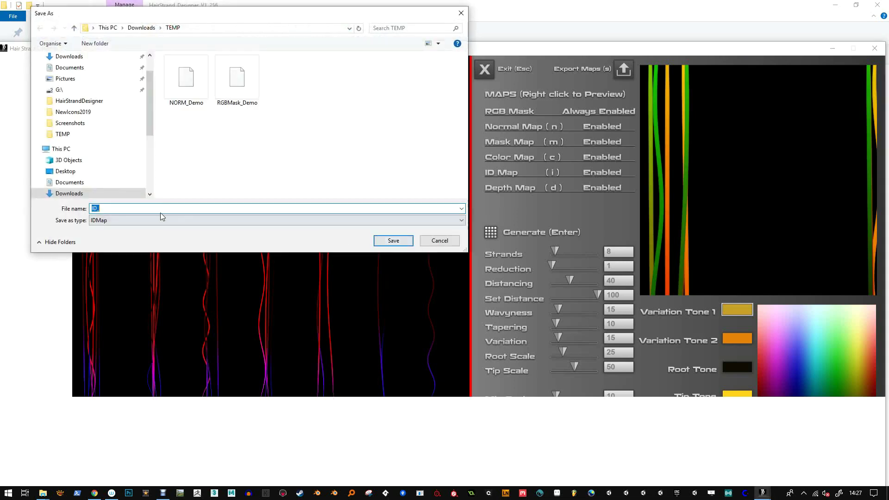
Save the remaining maps as ID_Demo, COLOR_Demo, MASK_Demo and DEPTH_Demo
text(ID_Demo)
click(389, 241)
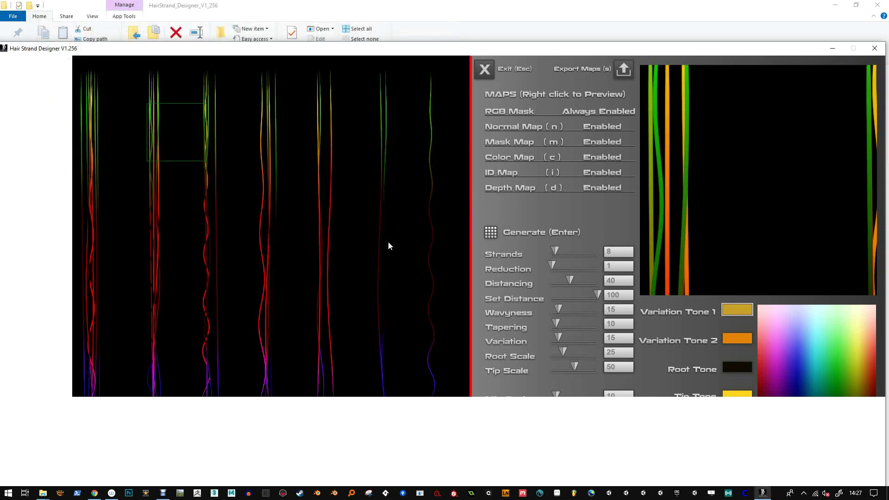
text(COLOR_Demo)
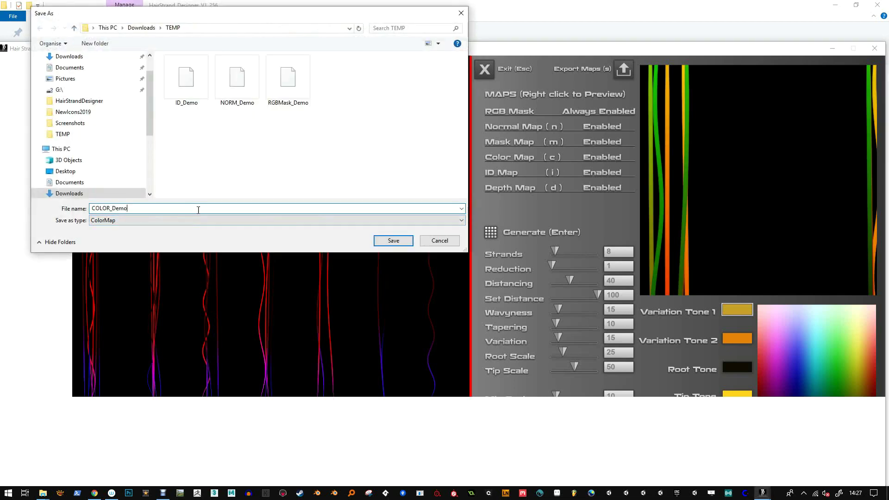
click(392, 242)
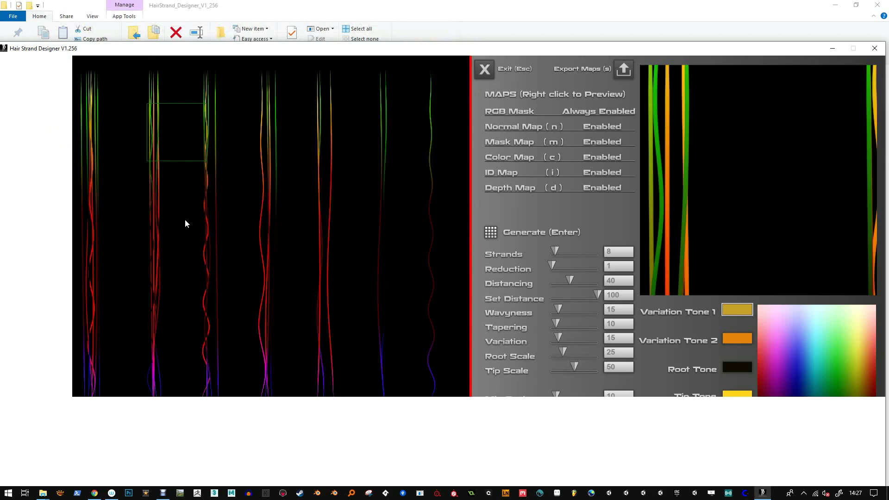
text(MASK_Demo)
click(394, 241)
text(DEPTH_Demo)
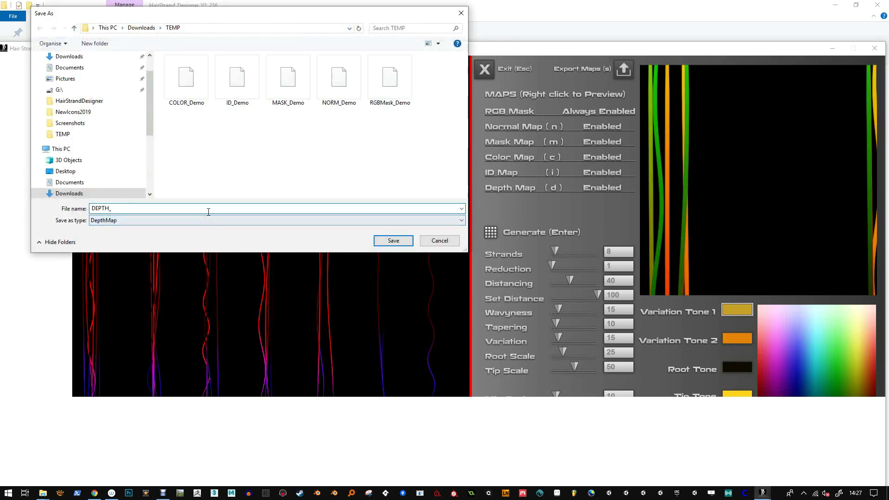
click(393, 241)
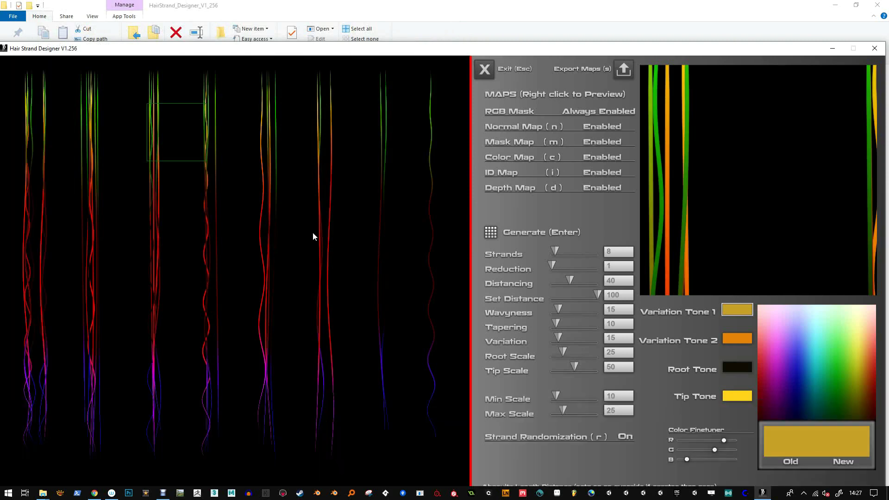
Open the TEMP folder in Explorer and check RGBMask_Demo in the image viewer
drag(348, 48, 389, 210)
click(204, 72)
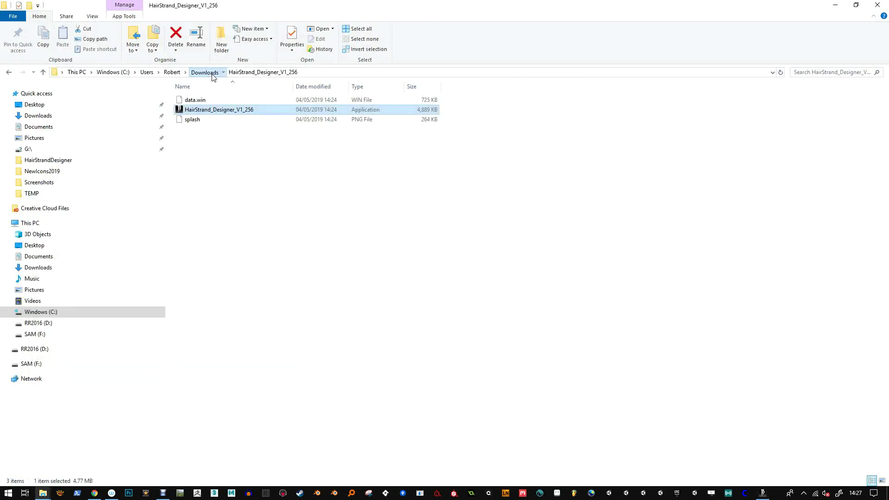
double_click(299, 130)
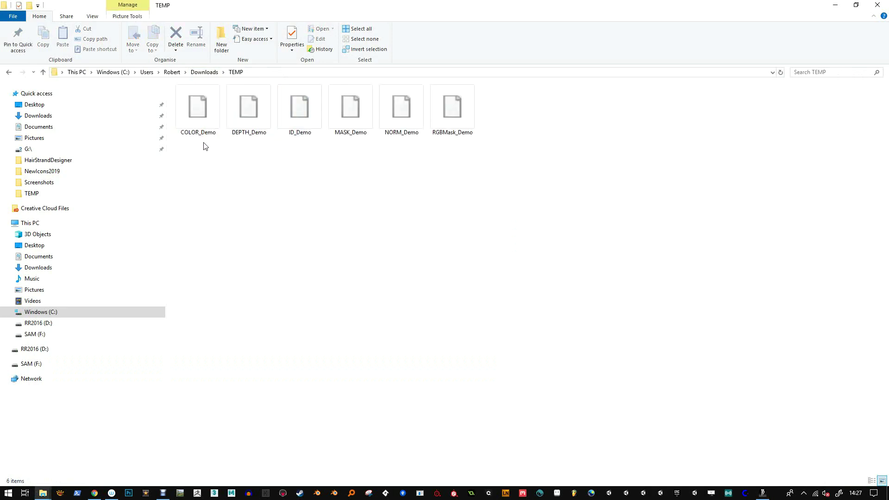
key(ctrl+shift+4)
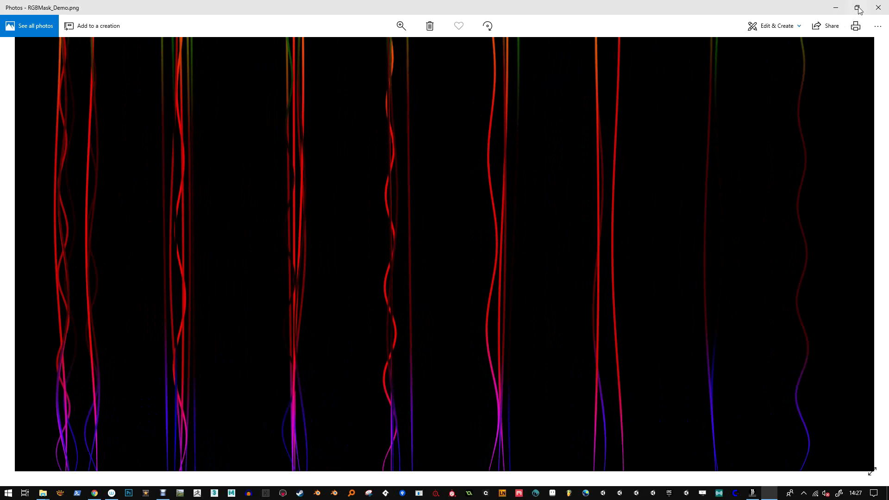
click(878, 7)
Refresh the TEMP folder and enlarge the icons to show image thumbnails
right_click(376, 177)
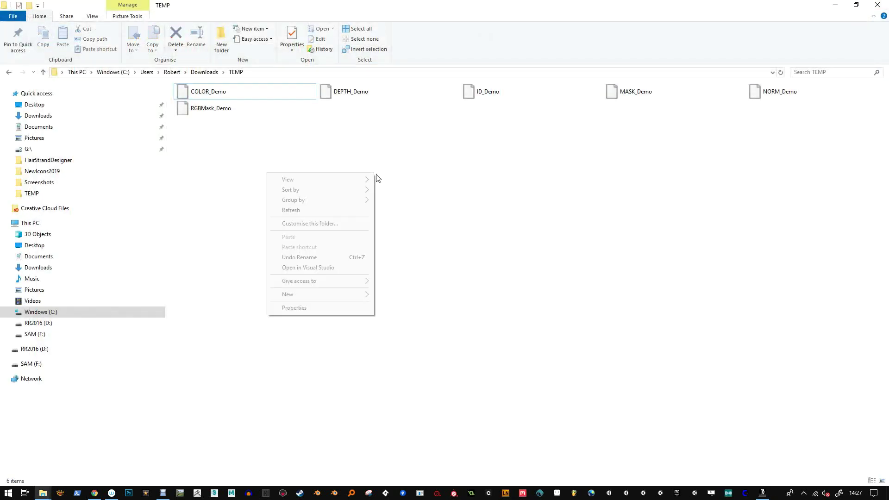
click(345, 209)
ctrl+scroll(187, 110, up, 5)
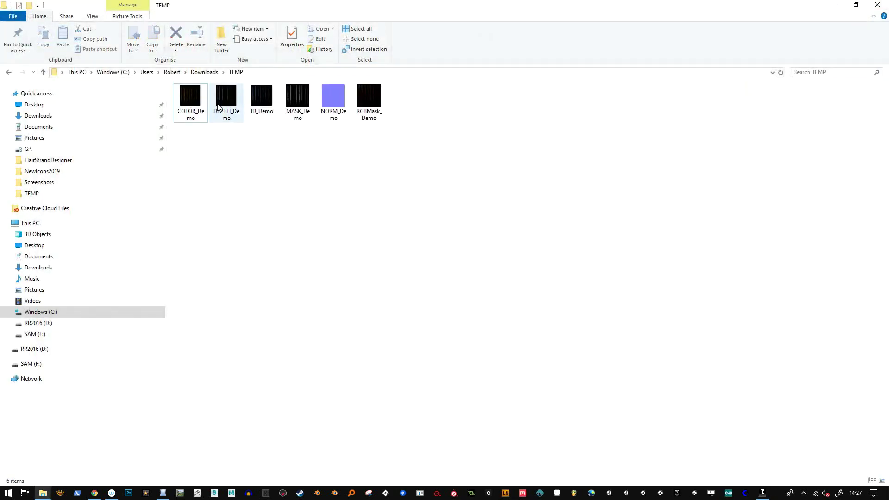
ctrl+scroll(278, 134, up, 2)
ctrl+scroll(308, 140, down, 1)
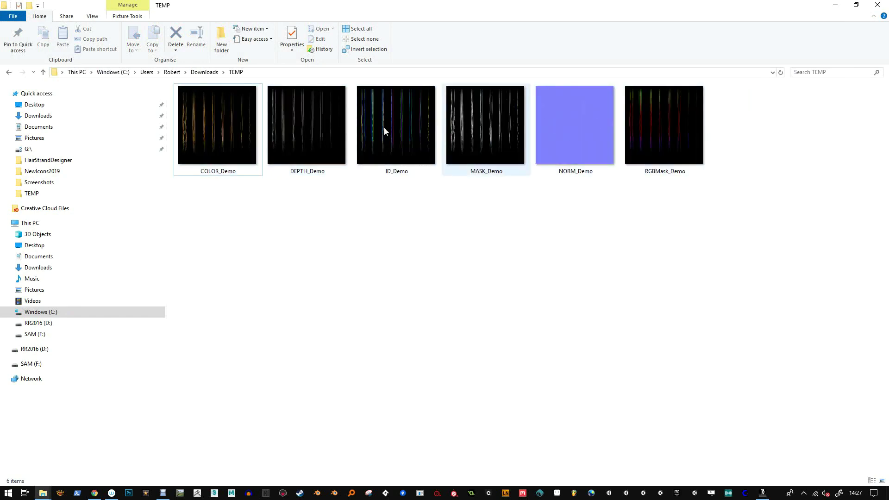
Revisit TEMP, return to Downloads, and open the HairStrand_Designer_V1_256 zip archive
click(206, 73)
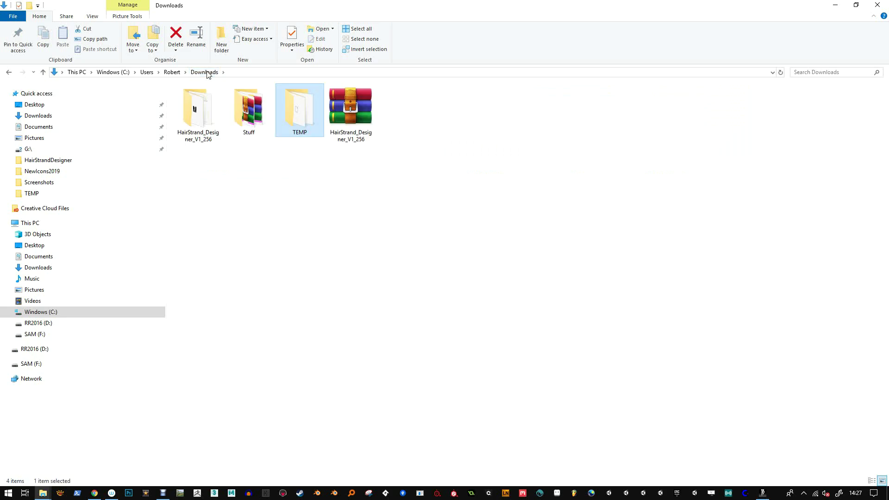
double_click(300, 119)
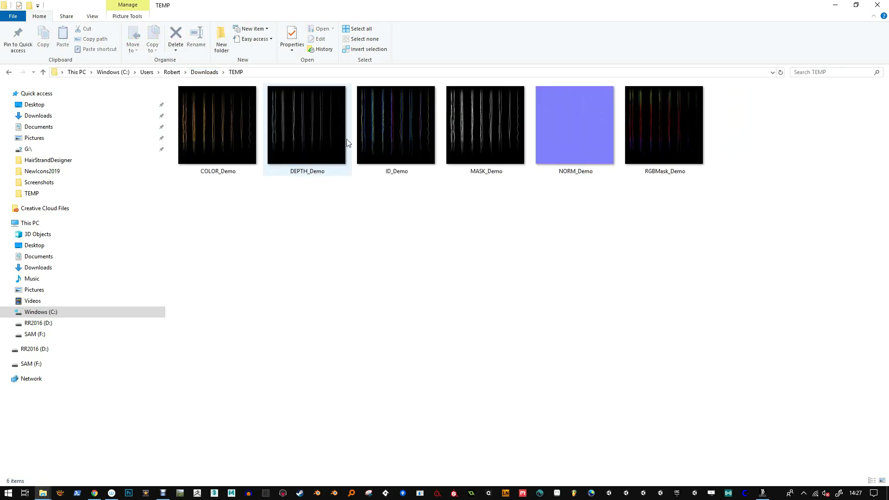
click(204, 72)
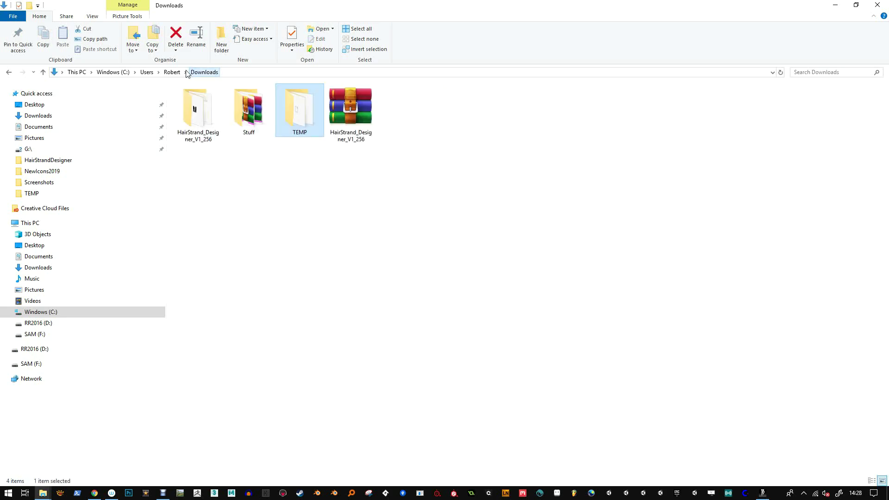
click(355, 110)
double_click(352, 109)
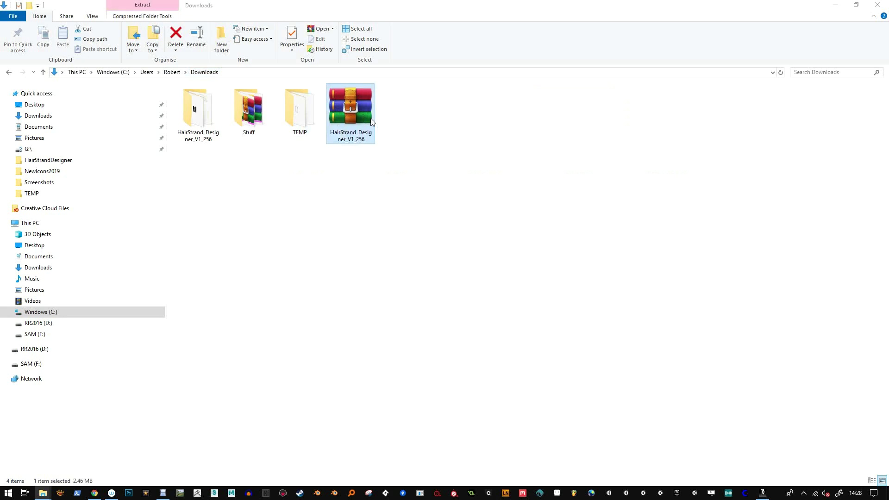
Run Hair Strand Designer from inside the zip and export the RGB mask as RGBMask_Test
double_click(215, 290)
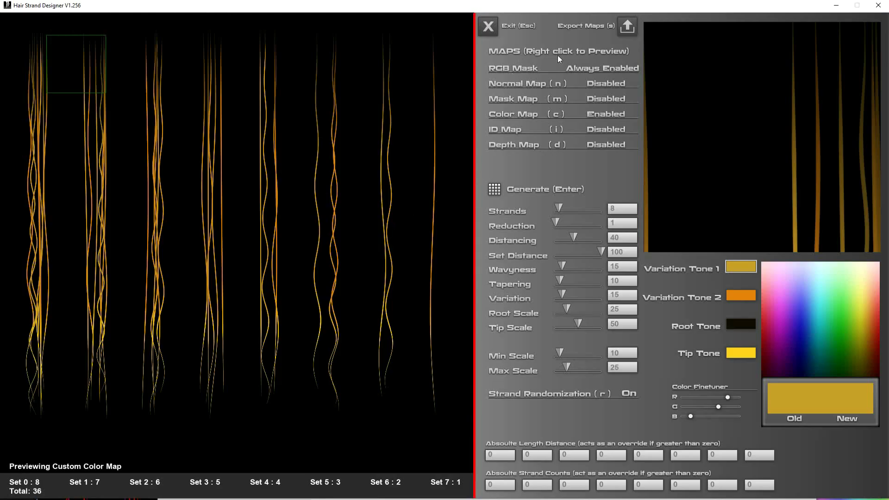
click(627, 27)
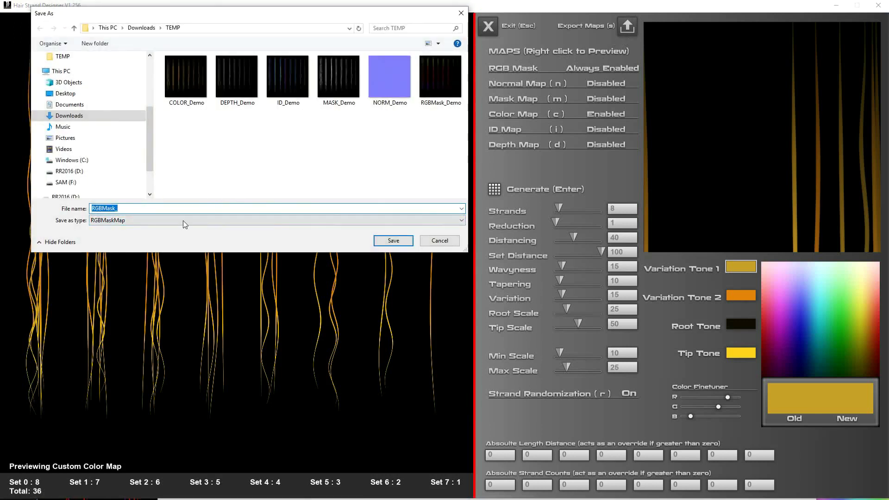
click(137, 207)
text(Tes)
key(shift+Left)
key(shift+Left)
key(shift+Left)
key(shift+Left)
click(400, 242)
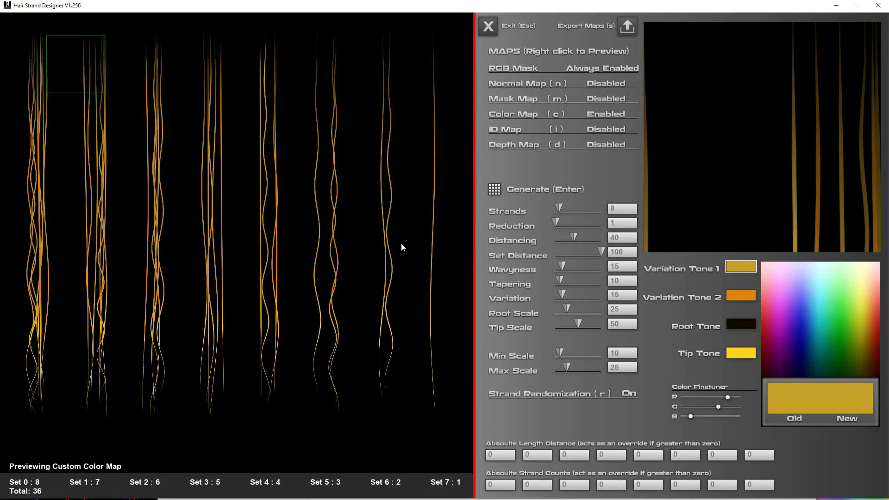
Save the colour map as COLOR_Test in TEMP
key(s)
click(316, 208)
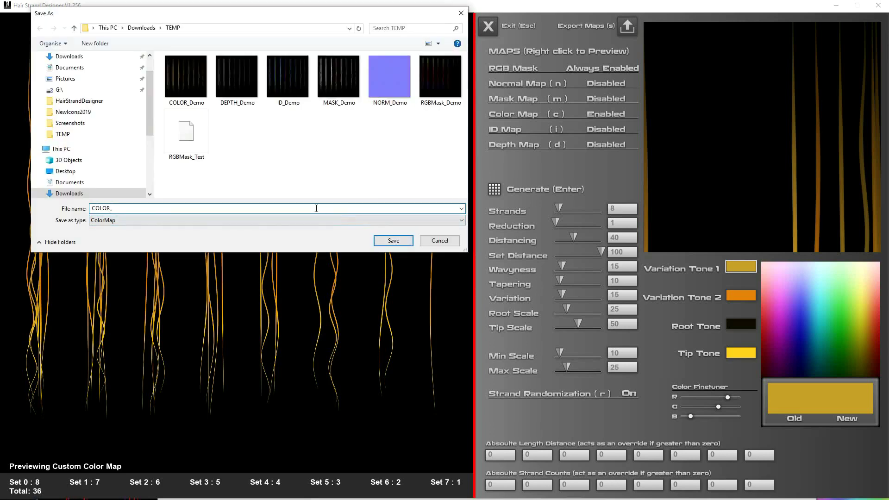
click(393, 240)
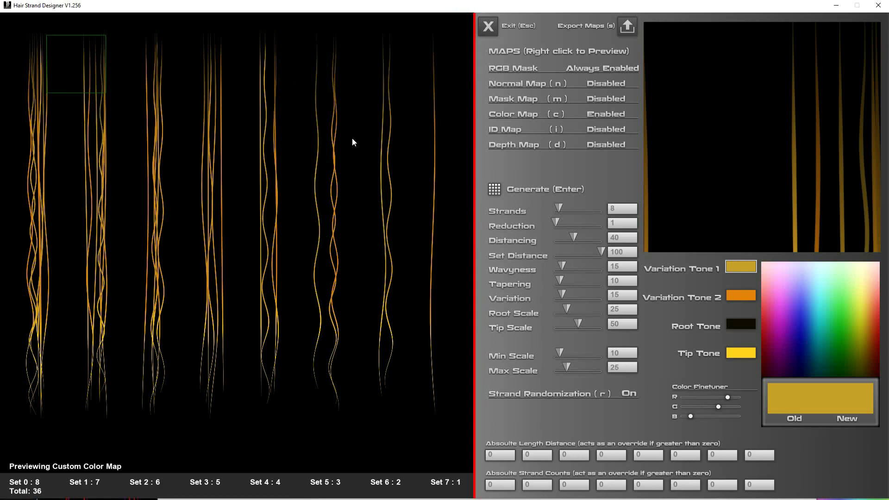
Arrange both Hair Strand Designer windows and switch between them with Alt+Tab
drag(321, 4, 365, 15)
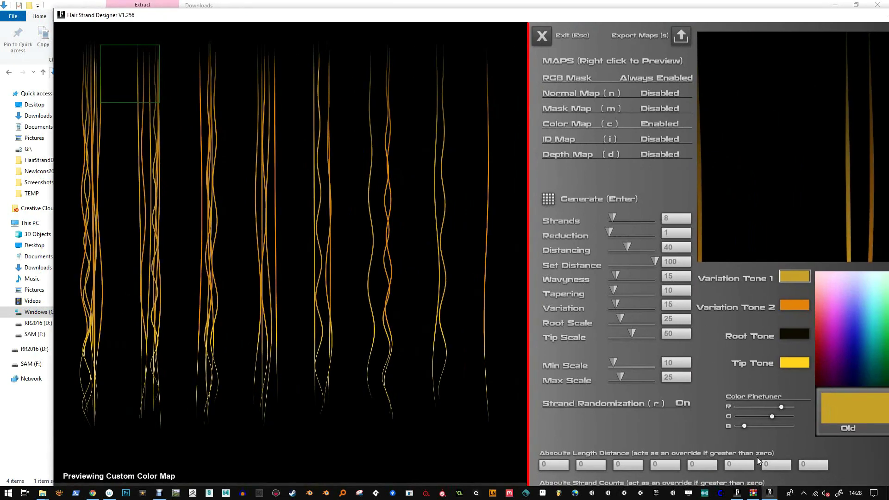
click(738, 487)
mouse_move(466, 216)
mouse_down()
mouse_move(558, 70)
mouse_move(512, 23)
mouse_move(436, 109)
mouse_move(460, 99)
mouse_move(452, 223)
mouse_up()
click(559, 17)
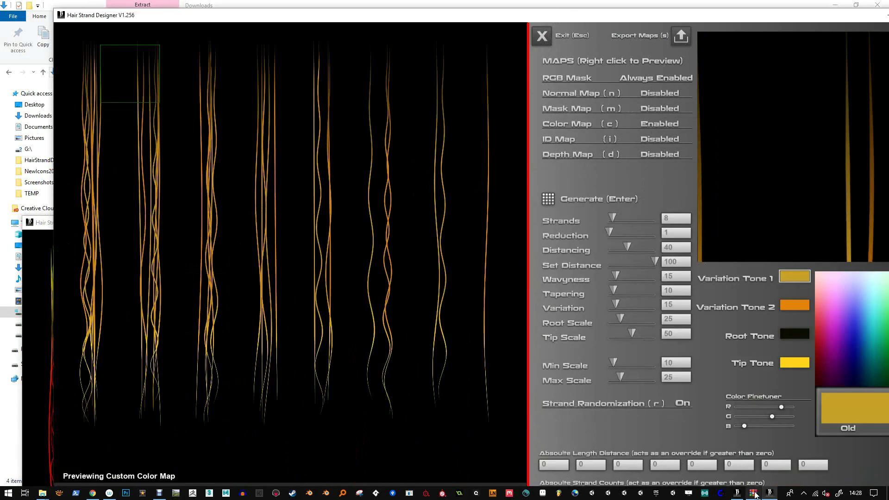
mouse_move(51, 496)
key(alt+Tab)
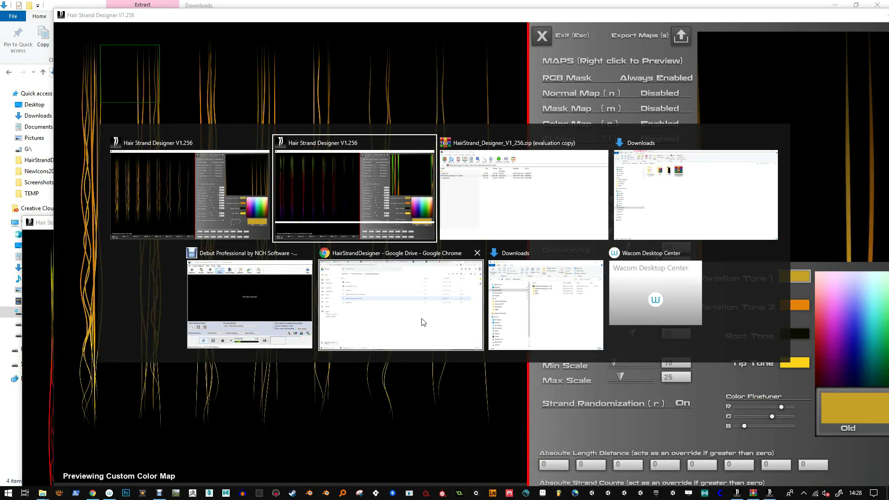
click(399, 182)
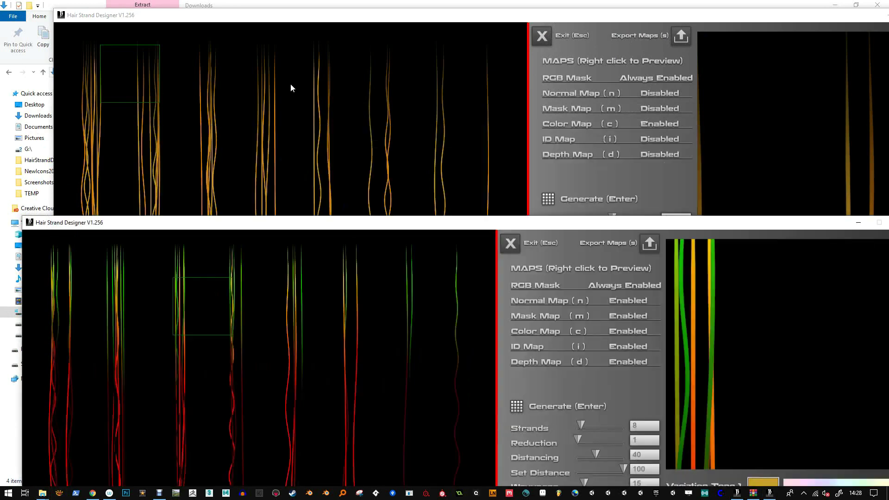
click(329, 31)
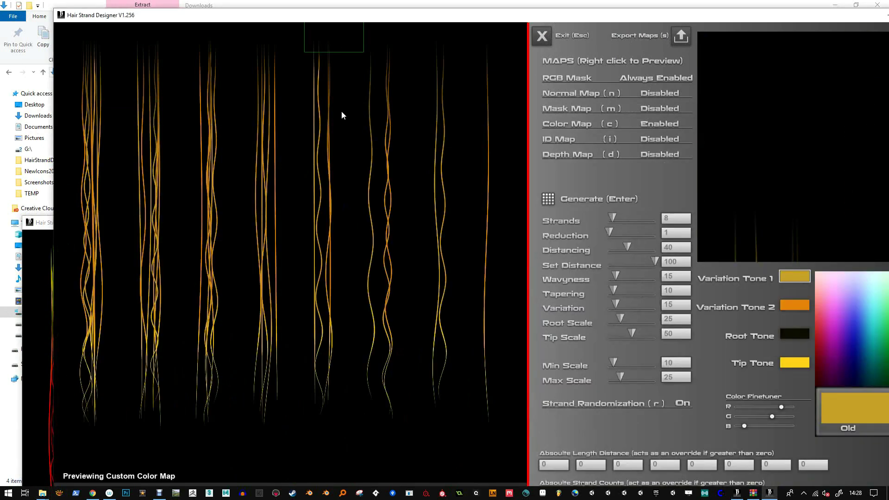
Move the second designer window aside and regenerate strands with all six maps enabled
click(53, 234)
drag(592, 224, 587, 96)
drag(586, 95, 593, 363)
click(658, 123)
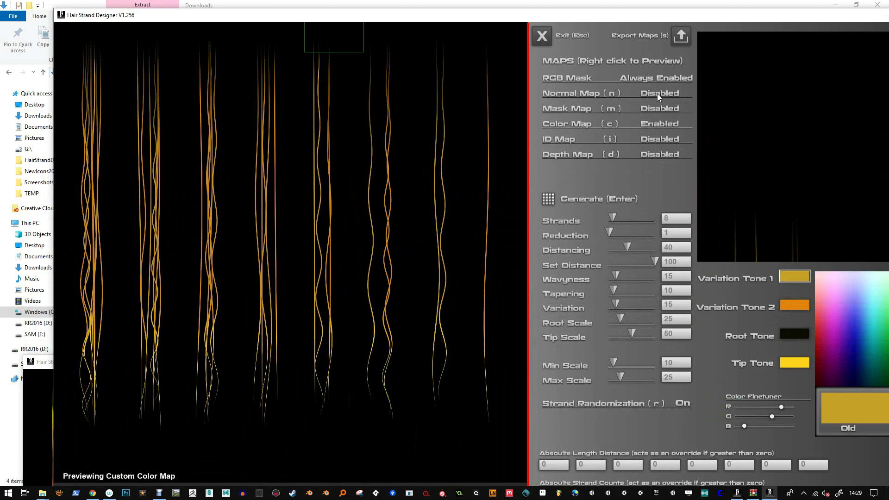
click(548, 199)
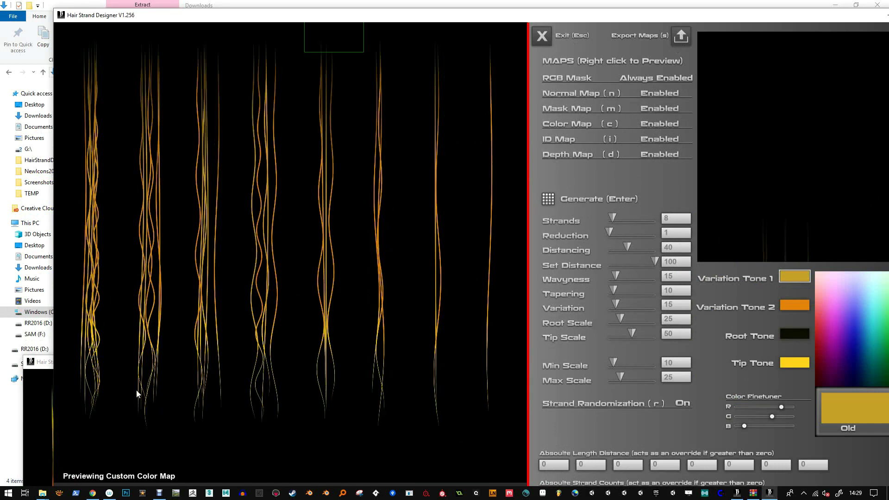
Open the TEMP folder in Explorer and preview COLOR_Test and RGBMask_Test in Photos
mouse_move(42, 493)
click(45, 456)
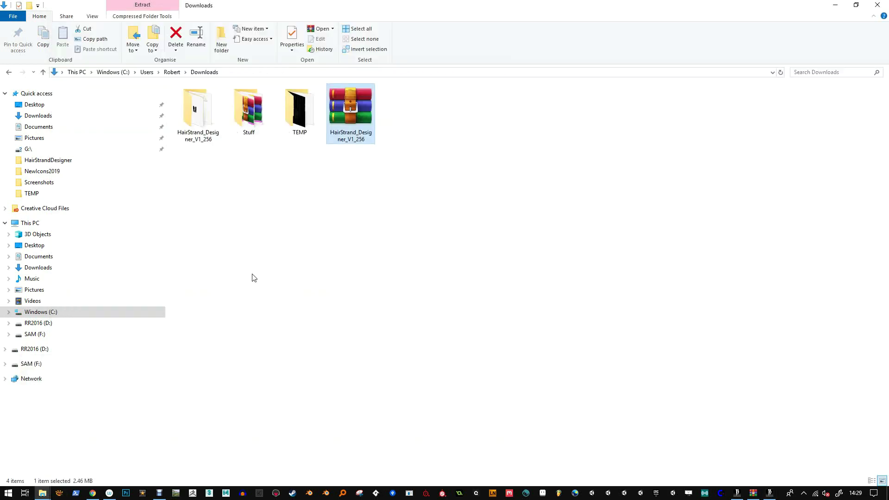
double_click(296, 104)
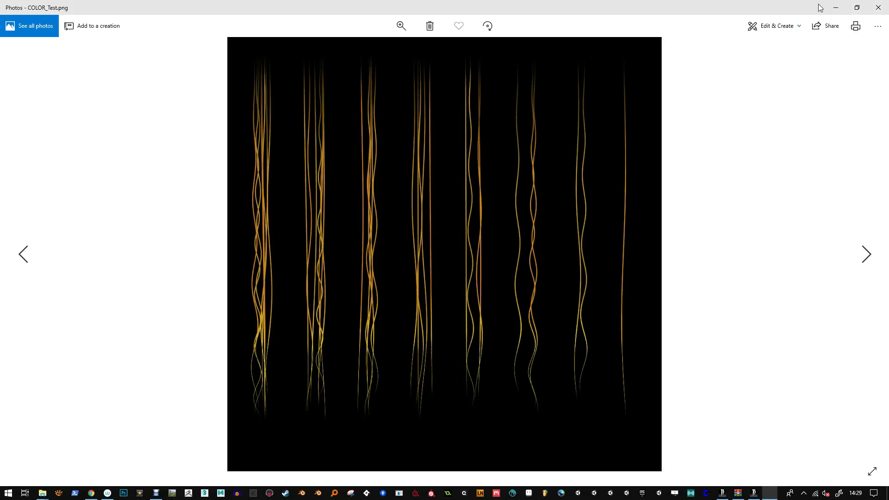
click(878, 8)
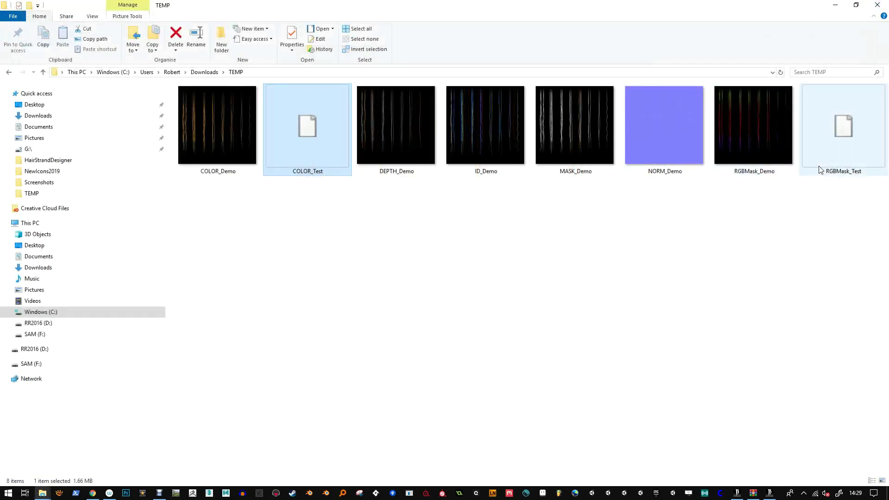
double_click(834, 140)
click(878, 7)
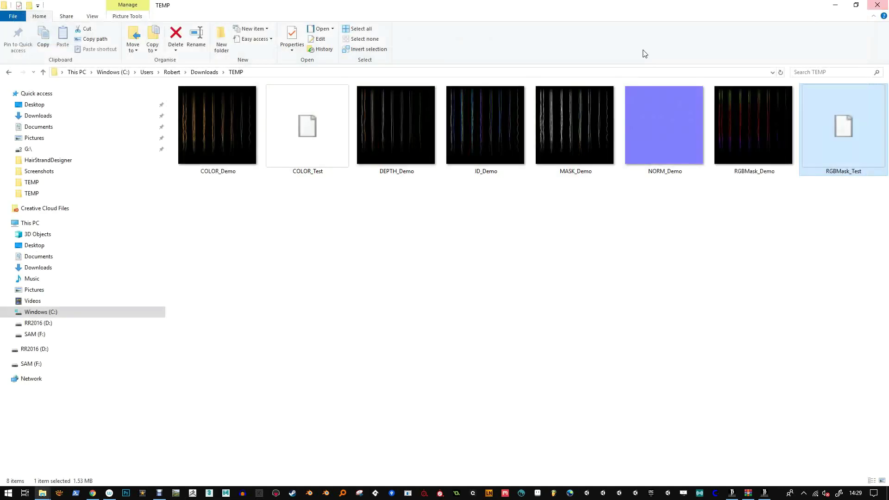
Go back up to Downloads and reopen TEMP so all eight map thumbnails refresh
click(204, 72)
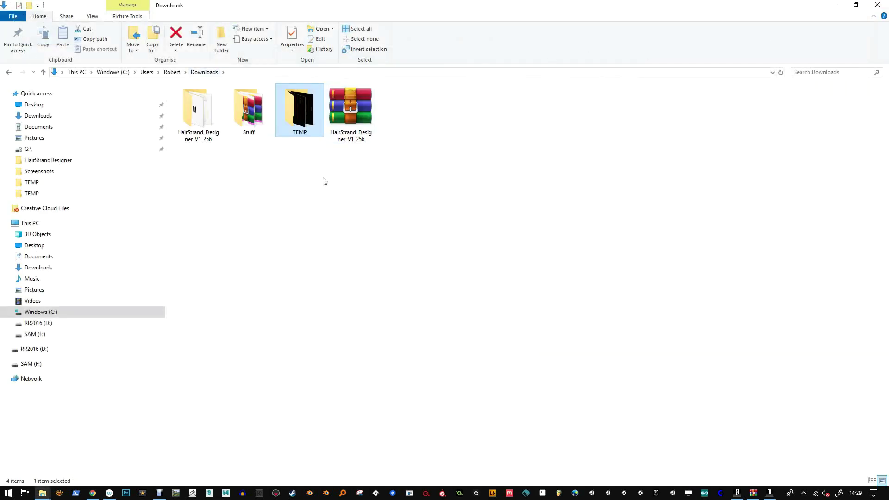
click(367, 160)
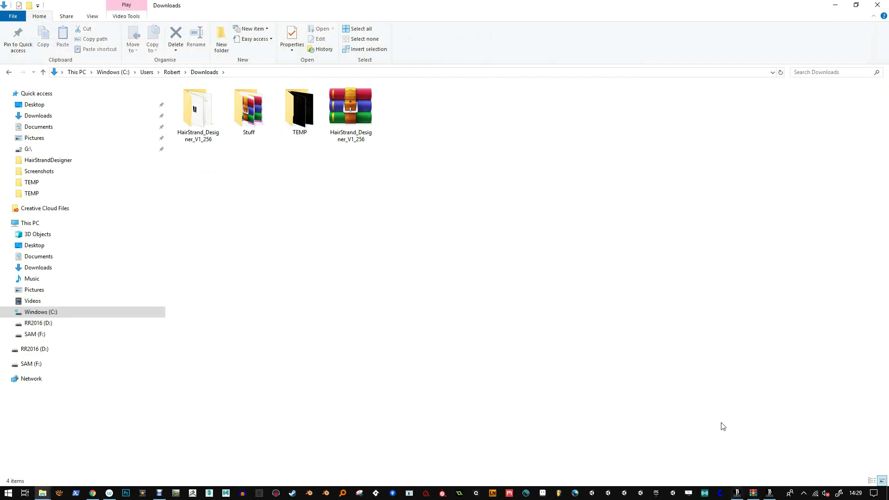
double_click(301, 127)
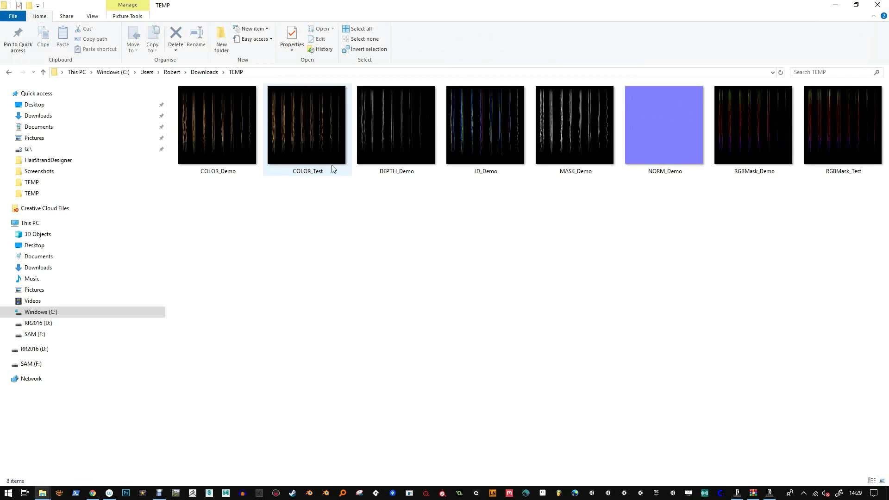